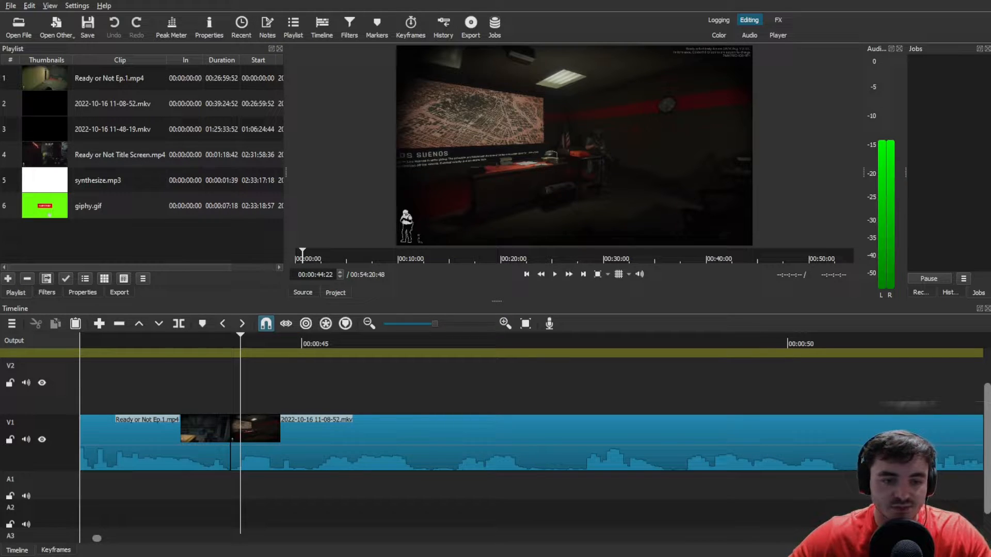
pyautogui.hscroll(2, 531, 442)
pyautogui.hscroll(-1, 531, 442)
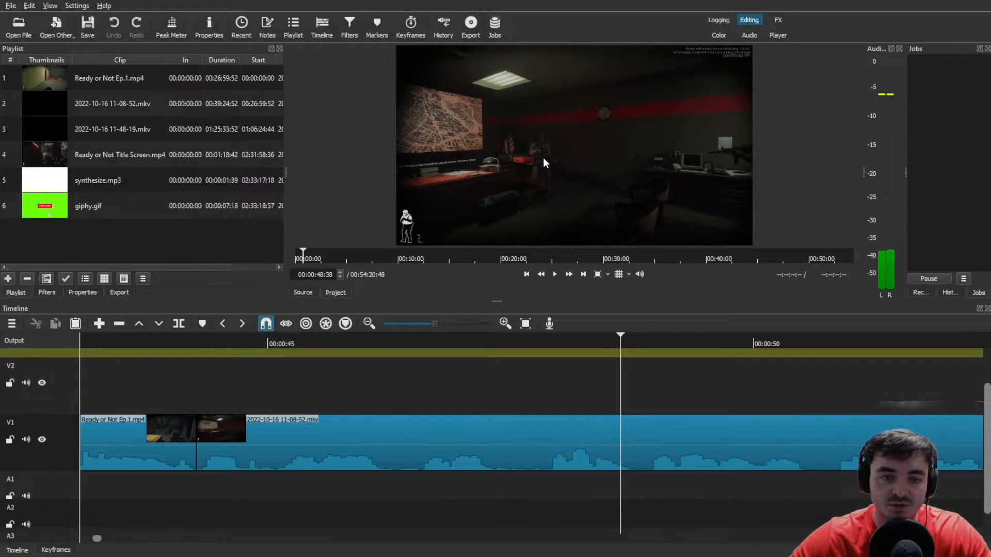
pyautogui.click(221, 339)
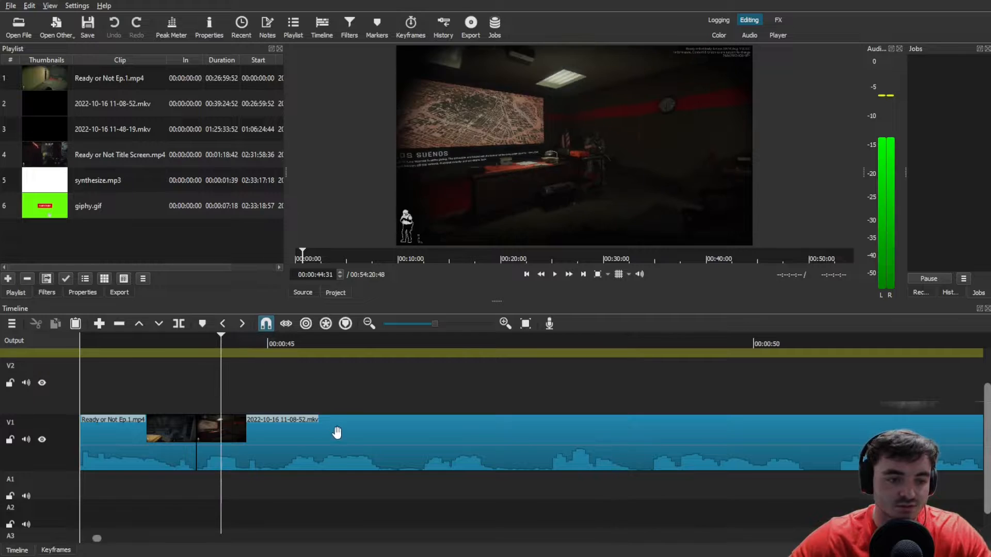
pyautogui.click(338, 433)
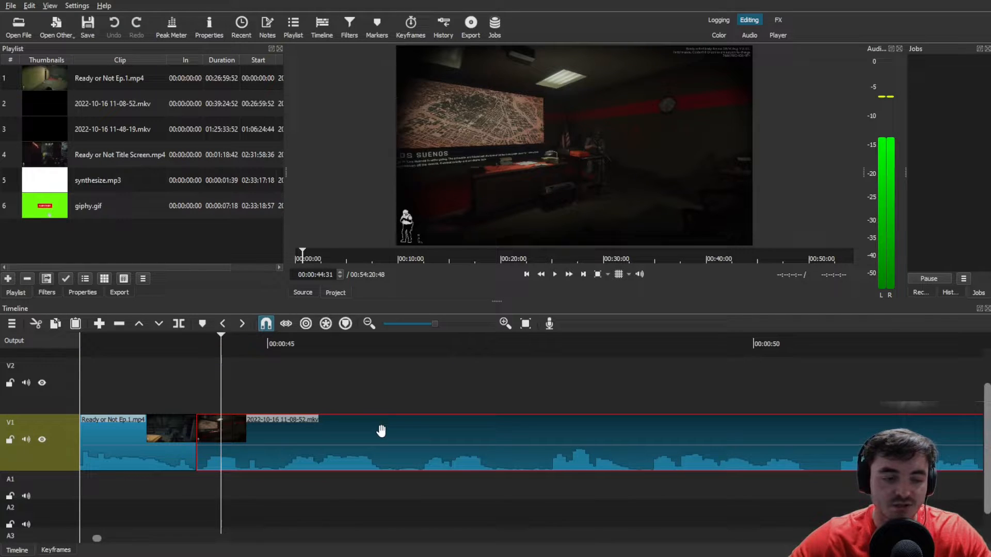
pyautogui.click(47, 292)
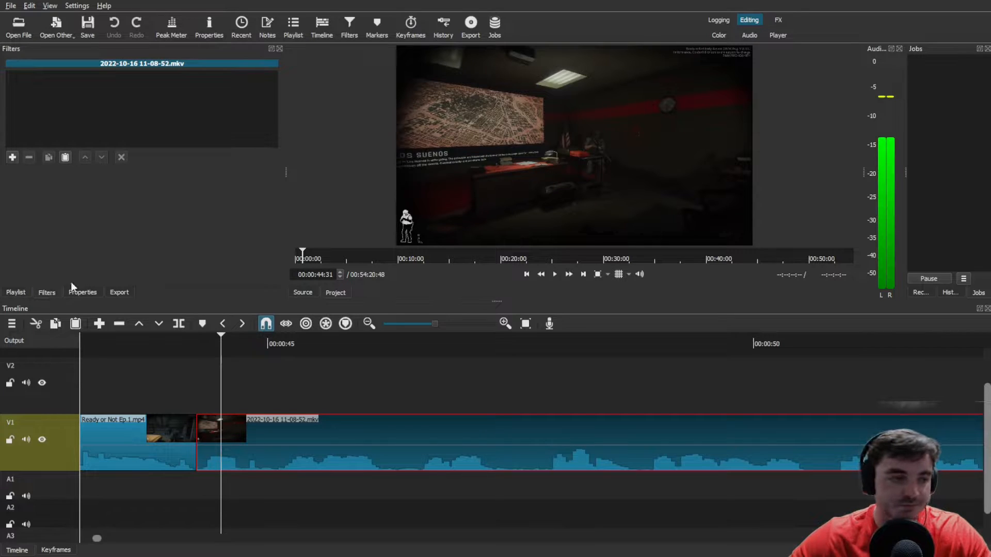
pyautogui.click(12, 157)
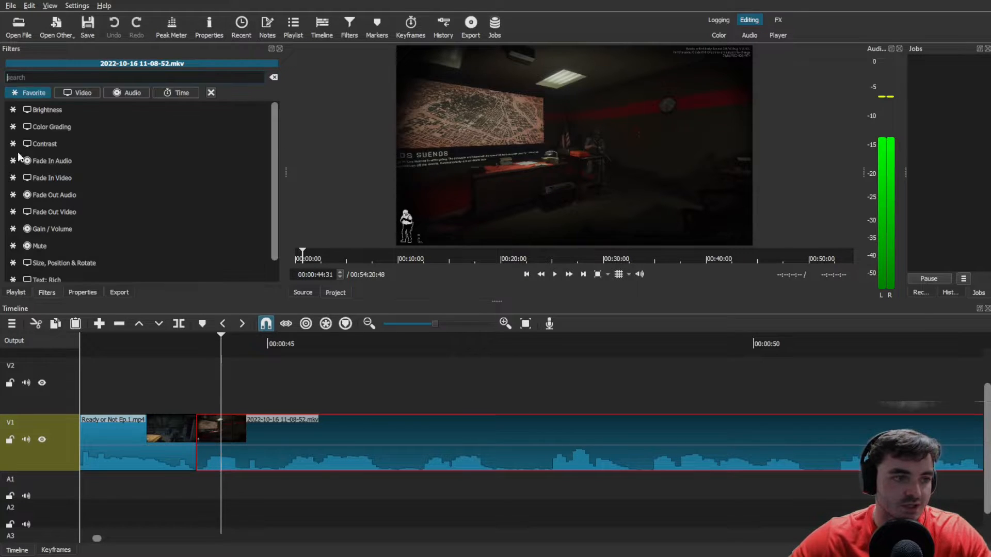
pyautogui.write('size')
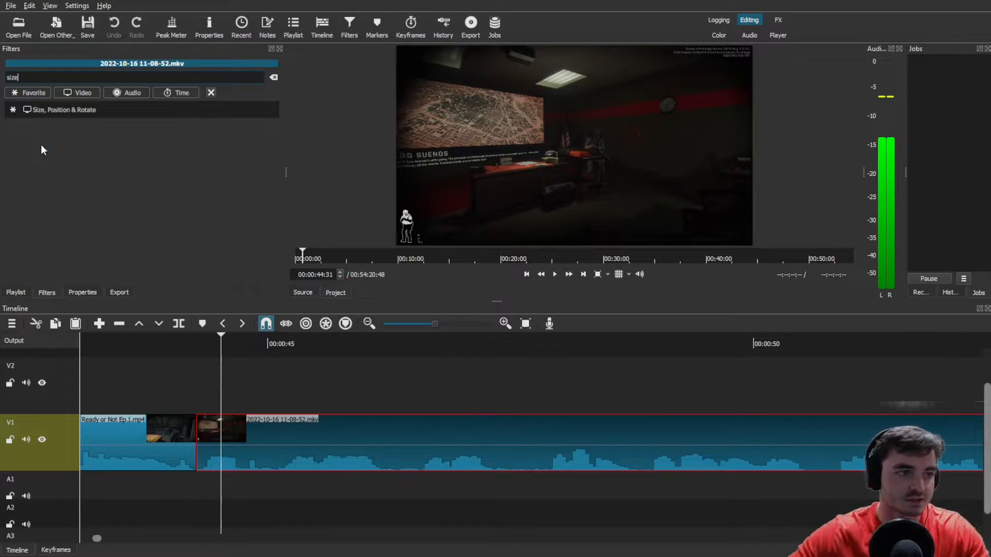
pyautogui.click(54, 117)
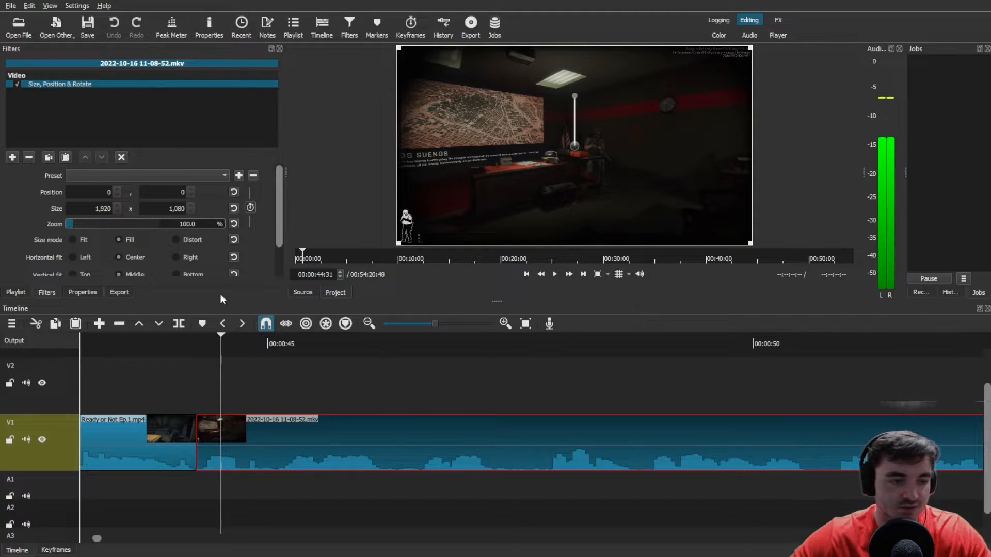
pyautogui.click(250, 208)
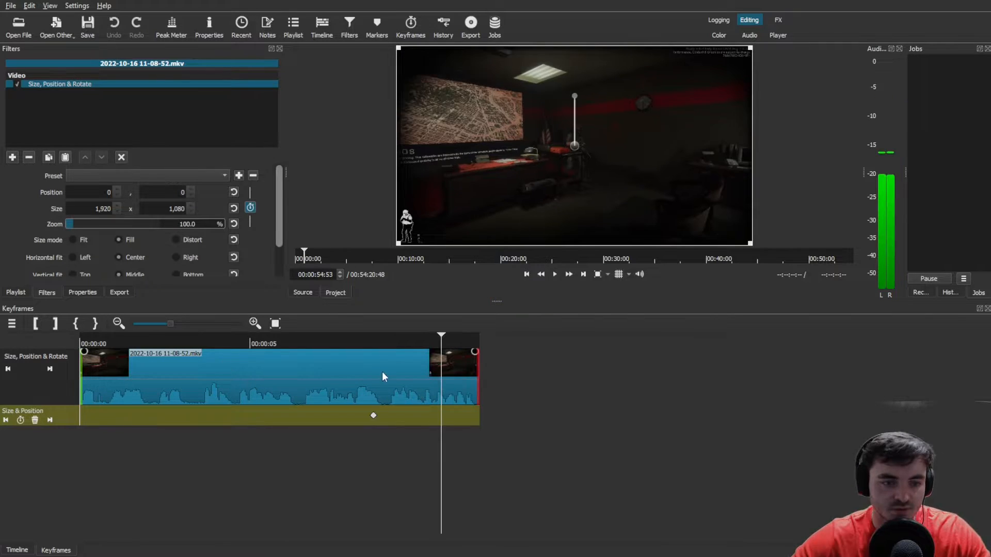
# Step: Play through the end of the clip to find where the zoom should begin, and set the filter's start at 00:00:53:13
pyautogui.click(382, 340)
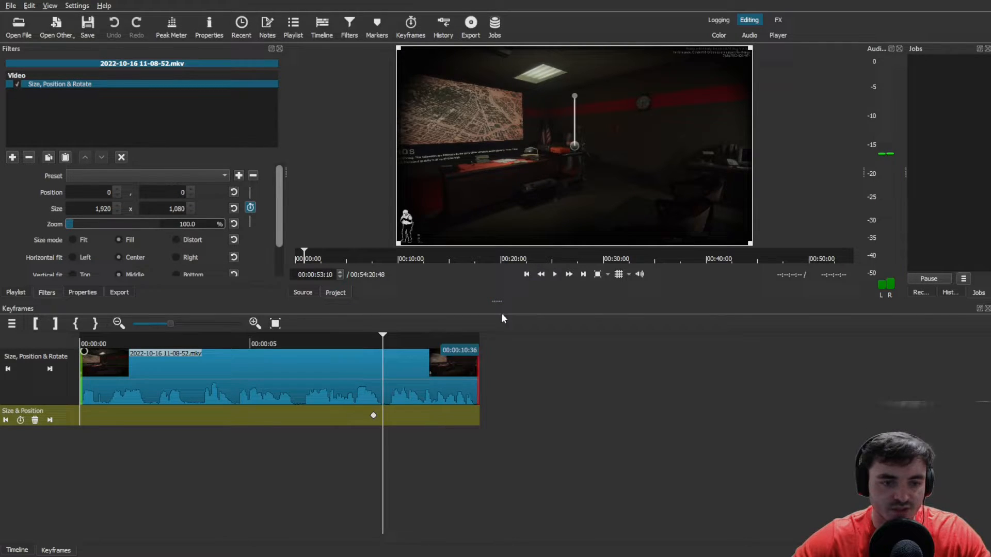
pyautogui.click(555, 274)
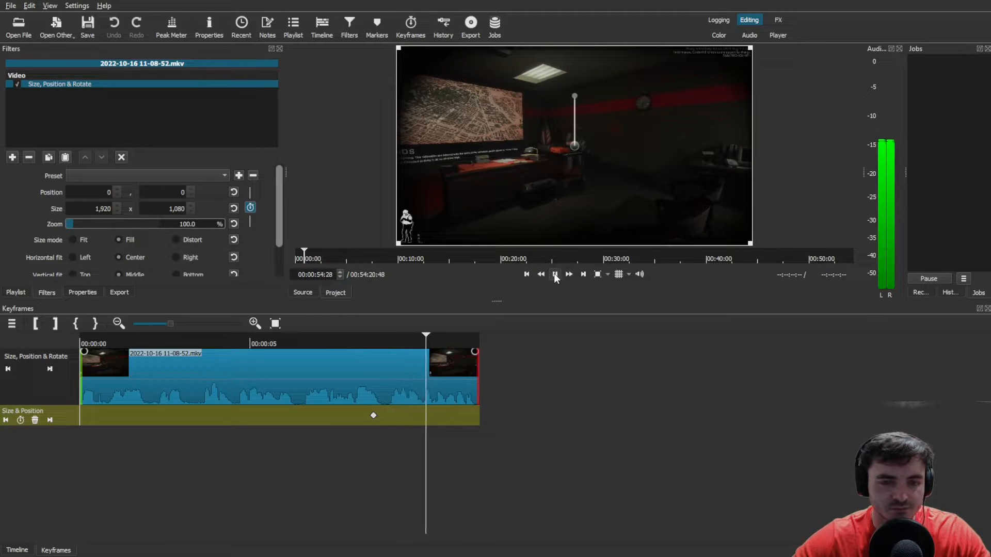
pyautogui.click(555, 276)
pyautogui.click(315, 338)
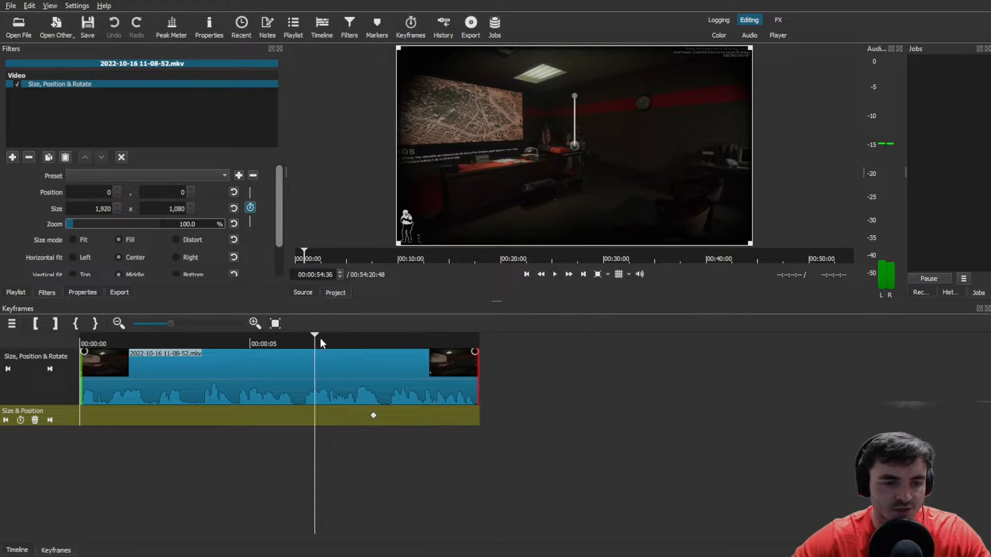
pyautogui.click(556, 274)
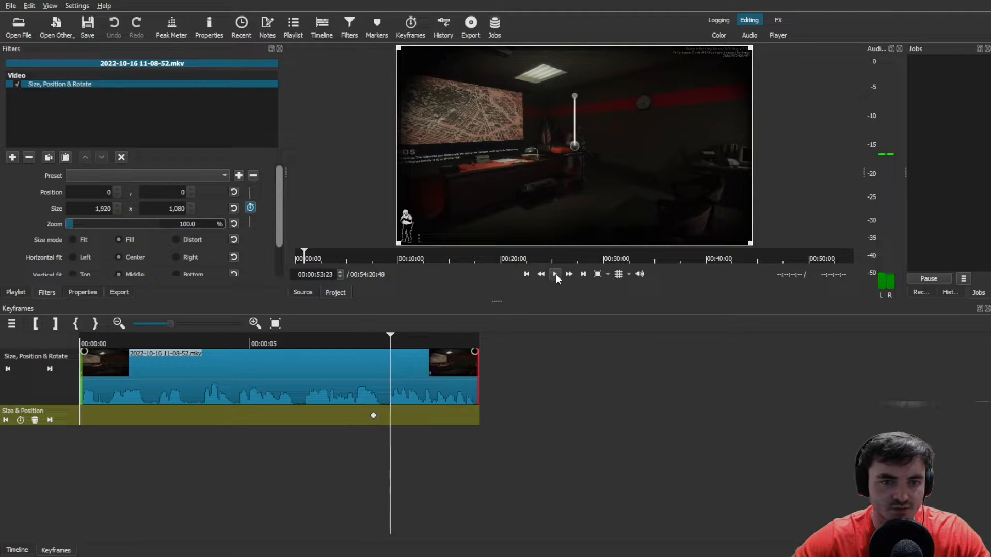
pyautogui.click(385, 338)
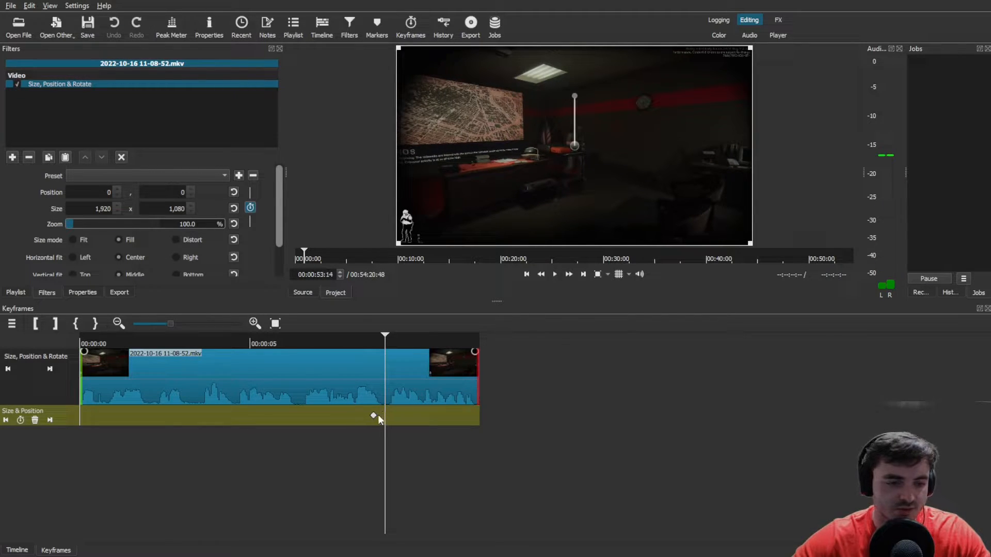
pyautogui.click(356, 339)
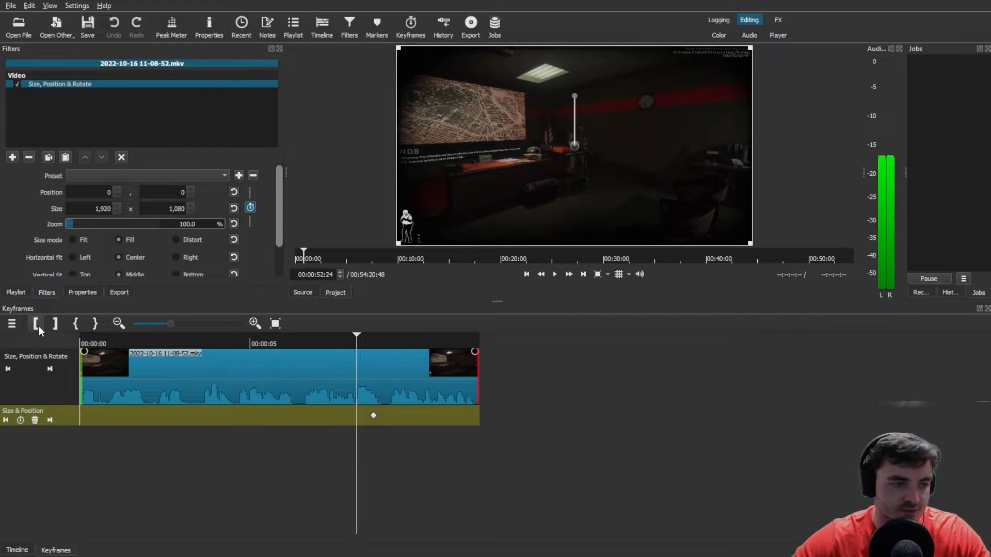
pyautogui.click(380, 339)
pyautogui.click(384, 340)
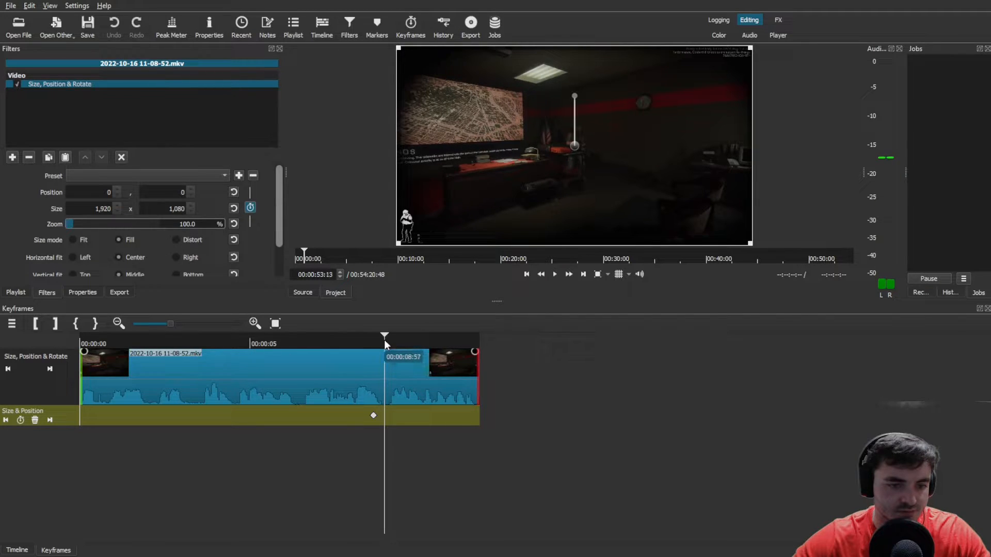
pyautogui.click(36, 323)
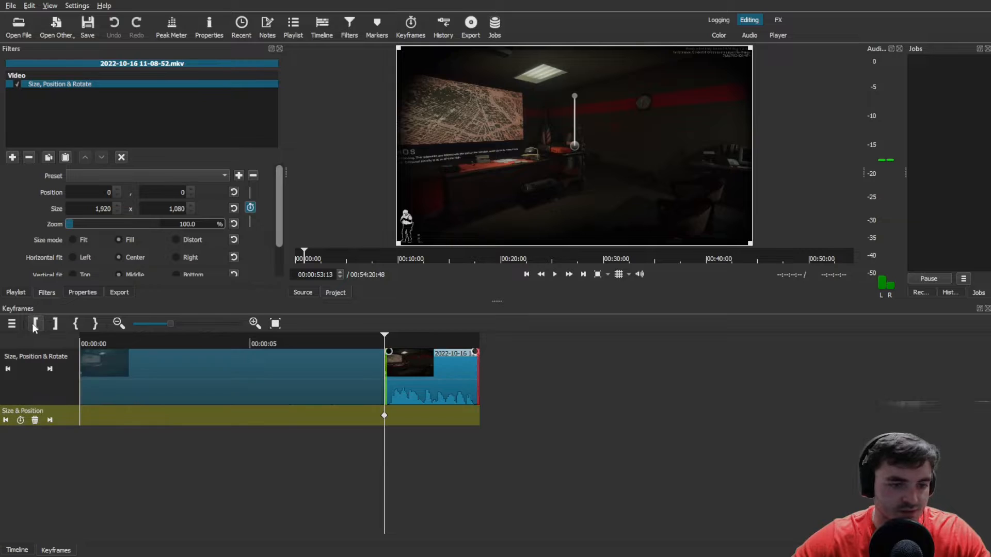
# Step: Clear the existing size and position keyframe and restart keyframing with one at 00:00:53:48, shortly after the filter's start
pyautogui.click(476, 338)
pyautogui.click(479, 336)
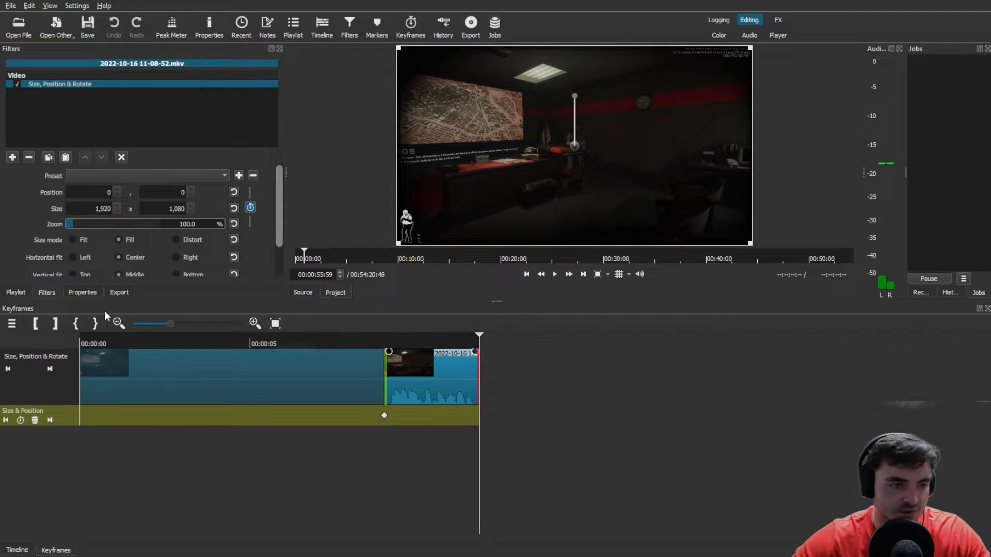
pyautogui.click(395, 339)
pyautogui.click(407, 339)
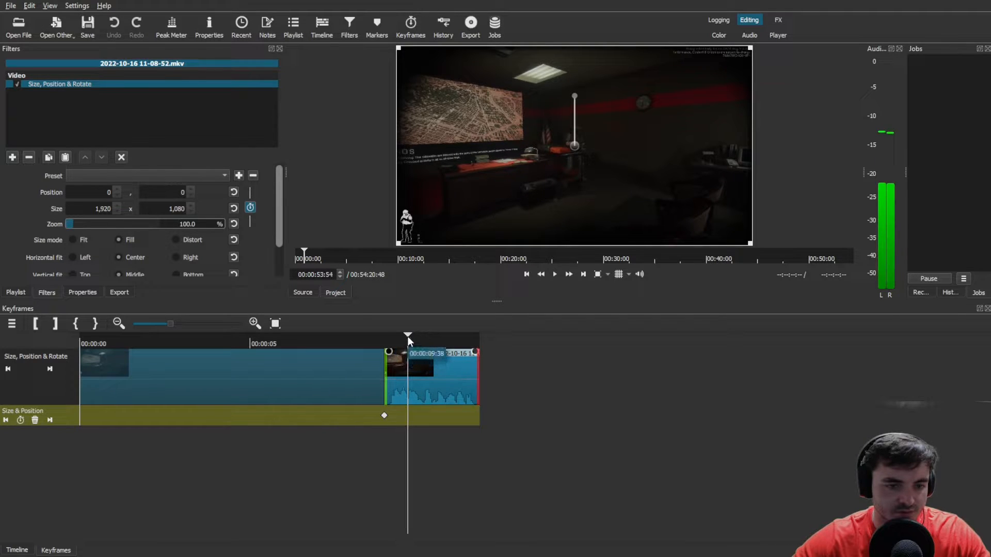
pyautogui.click(406, 336)
pyautogui.moveTo(405, 337)
pyautogui.mouseDown()
pyautogui.moveTo(389, 339)
pyautogui.moveTo(435, 346)
pyautogui.moveTo(395, 342)
pyautogui.moveTo(404, 342)
pyautogui.mouseUp()
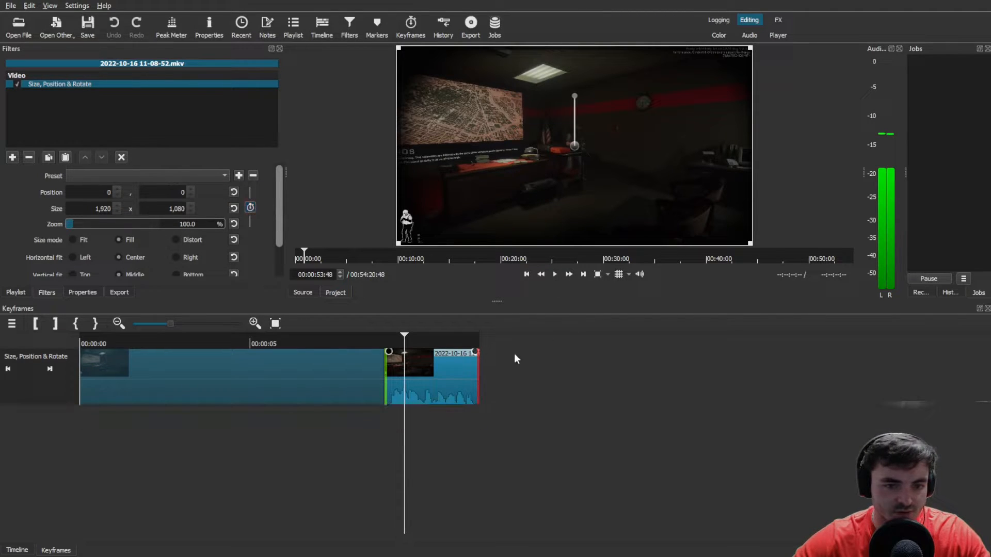
pyautogui.click(250, 207)
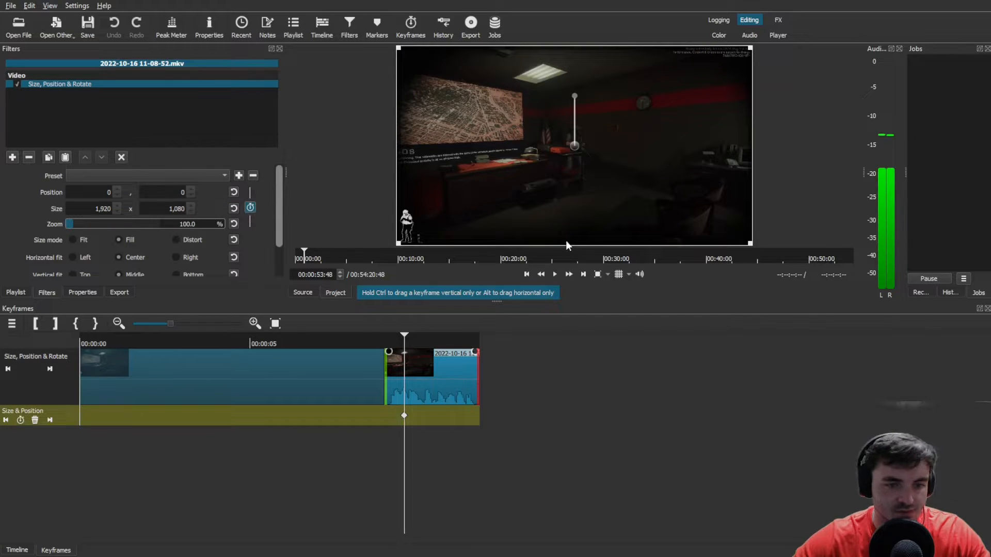
# Step: Enlarge and reposition the picture around the character beside the desk, to about 183.2% zoom at position -771, -538
pyautogui.moveTo(574, 146); pyautogui.dragTo(553, 158)
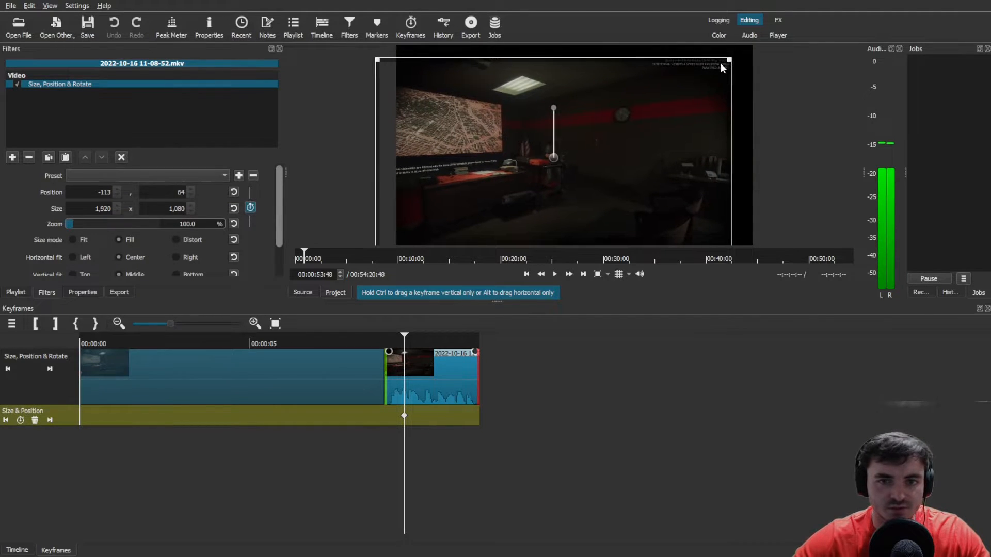
pyautogui.moveTo(730, 60); pyautogui.dragTo(894, 11)
pyautogui.moveTo(599, 129); pyautogui.dragTo(528, 184)
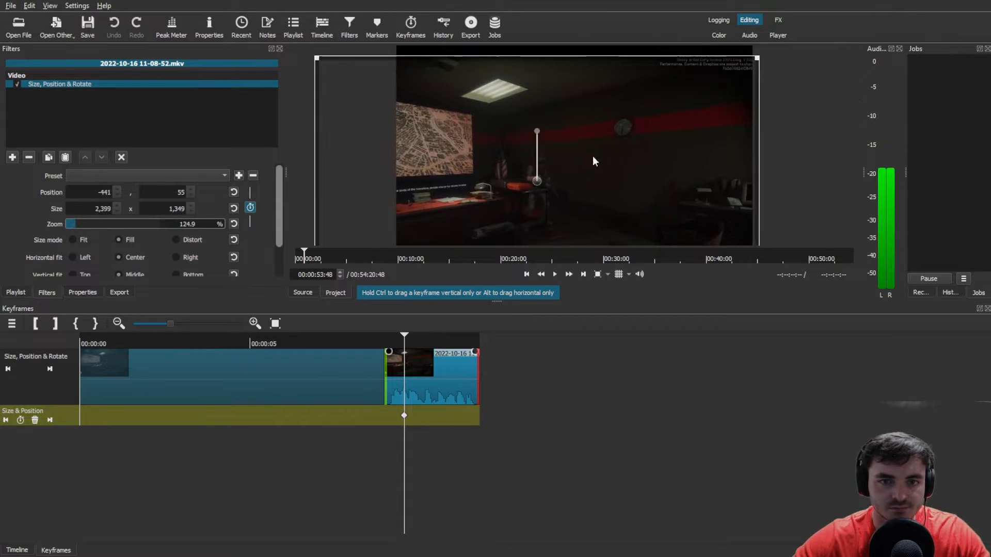
pyautogui.moveTo(768, 58); pyautogui.dragTo(872, 1)
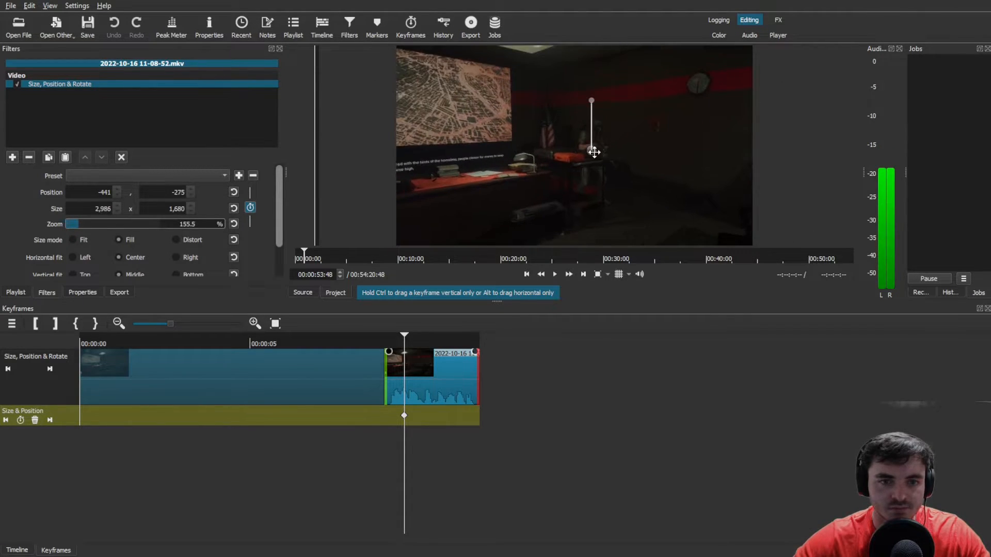
pyautogui.moveTo(592, 150); pyautogui.dragTo(451, 211)
pyautogui.moveTo(723, 64); pyautogui.dragTo(812, 40)
pyautogui.moveTo(619, 134); pyautogui.dragTo(642, 129)
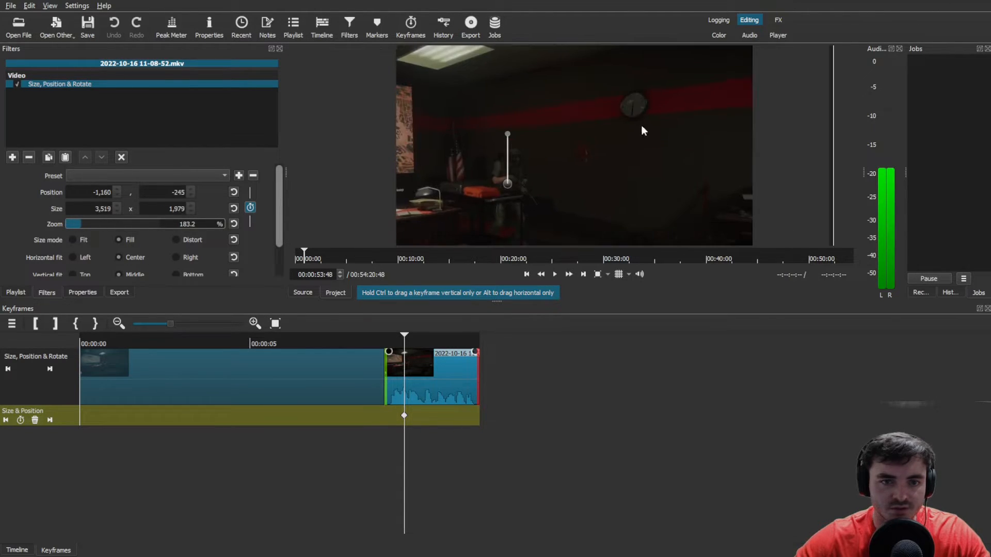
pyautogui.moveTo(551, 176); pyautogui.dragTo(600, 126)
# Step: Play the clip from just before the filter's start to check how the zoom appears
pyautogui.click(362, 339)
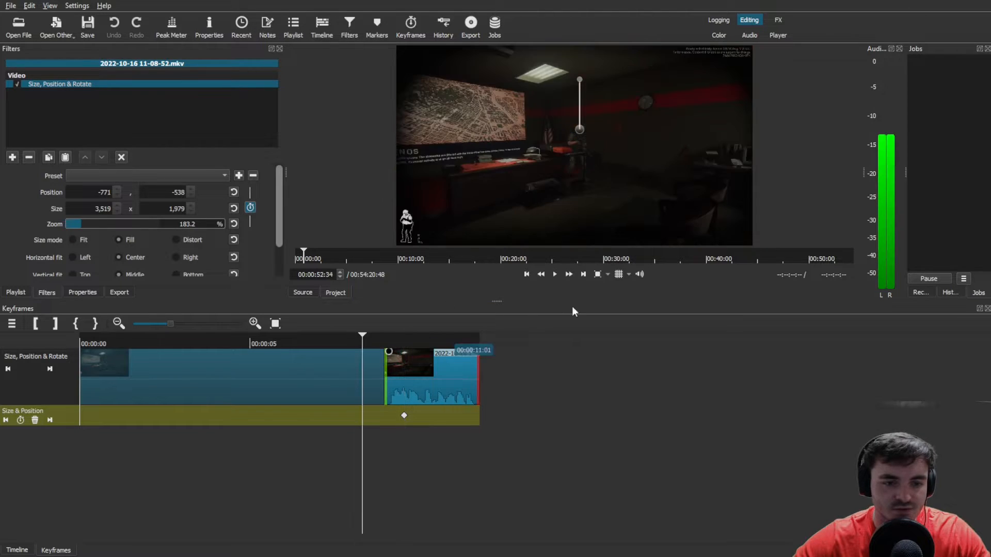
pyautogui.click(554, 274)
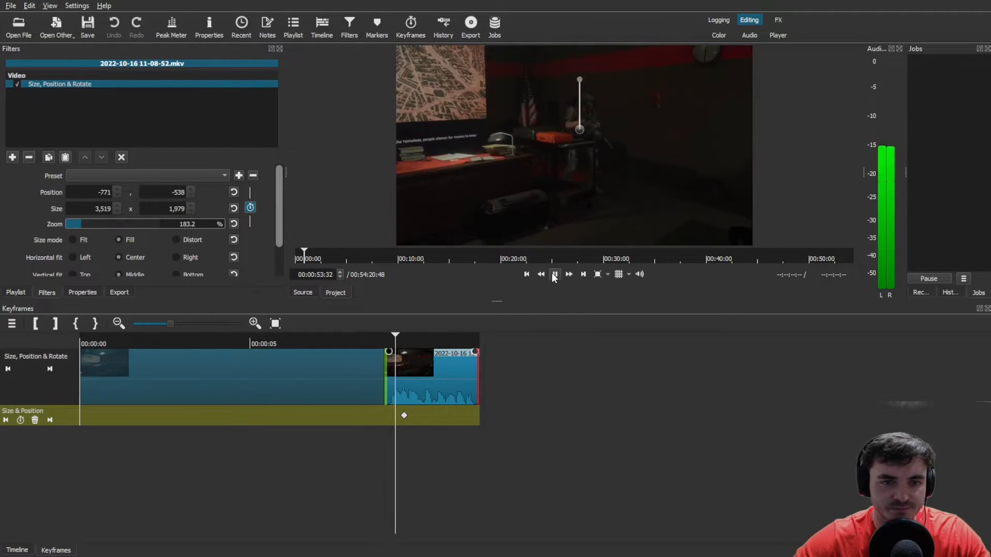
pyautogui.click(554, 275)
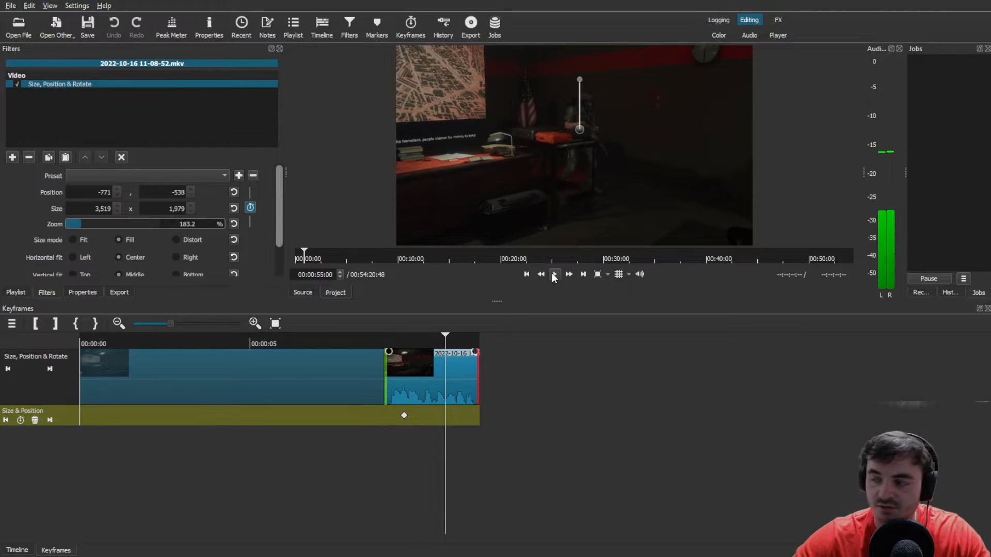
# Step: Add an earlier keyframe at 00:00:53:22 with position and size reset to 0, 0 and 1,920 x 1,080
pyautogui.click(437, 359)
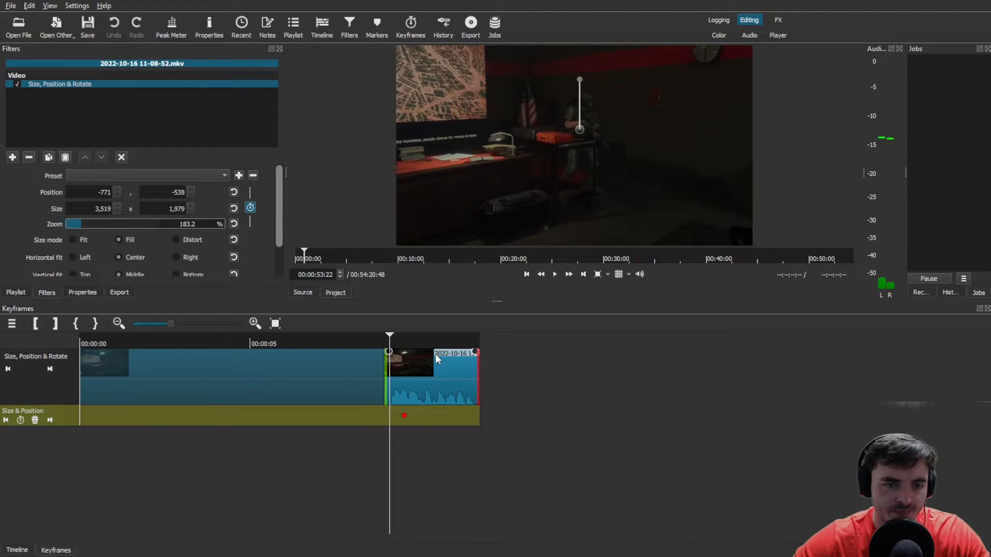
pyautogui.click(234, 192)
pyautogui.click(234, 208)
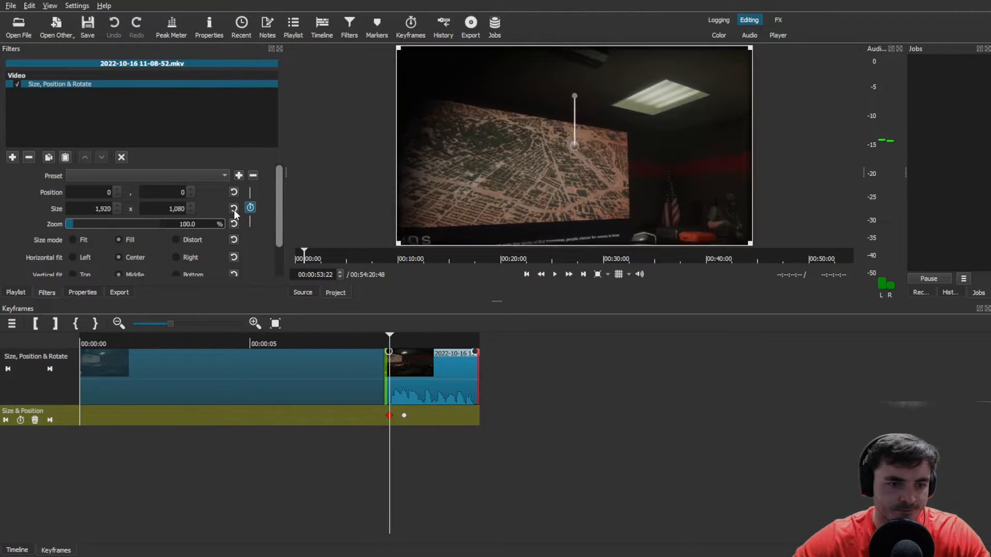
# Step: Play the section across both keyframes to check the gradual zoom-in
pyautogui.click(343, 356)
pyautogui.click(555, 275)
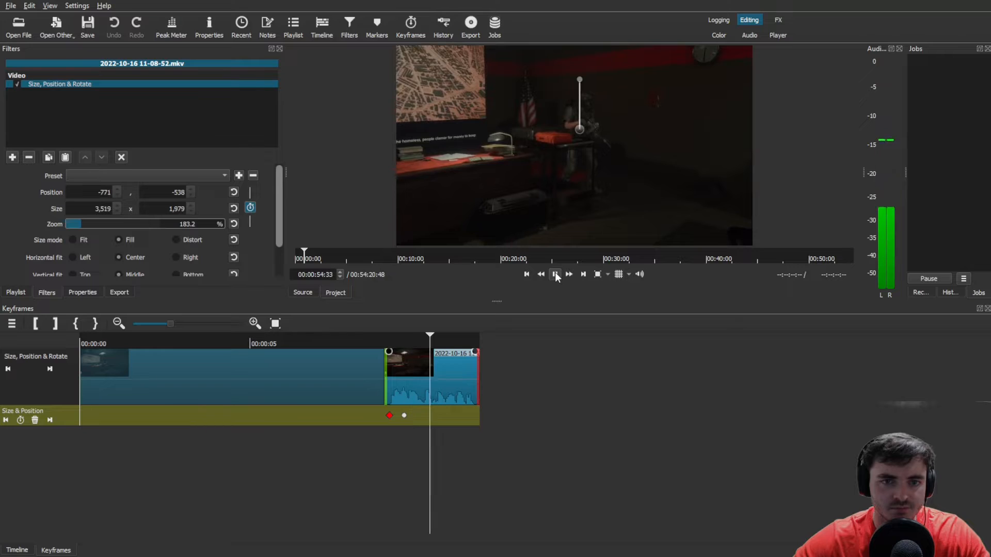
pyautogui.click(555, 274)
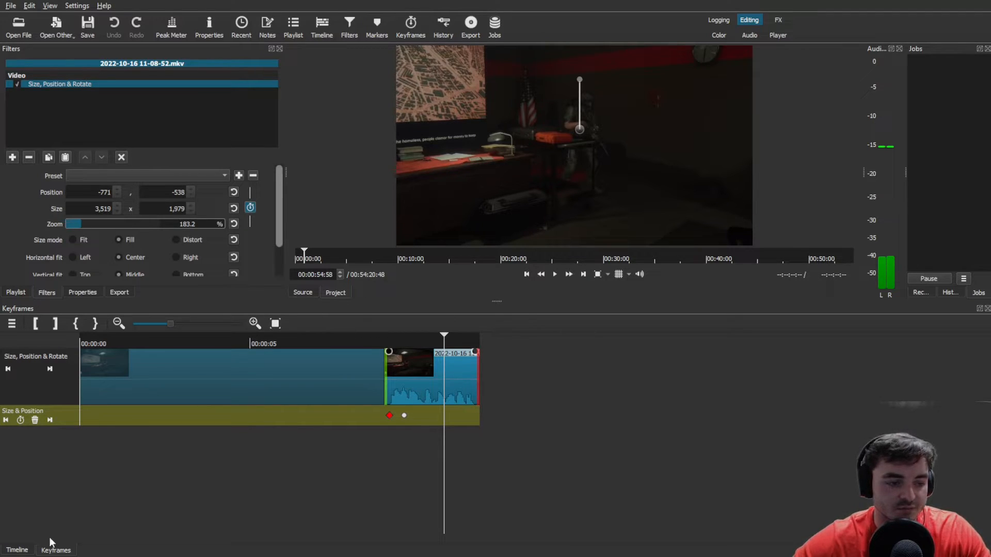
pyautogui.click(18, 551)
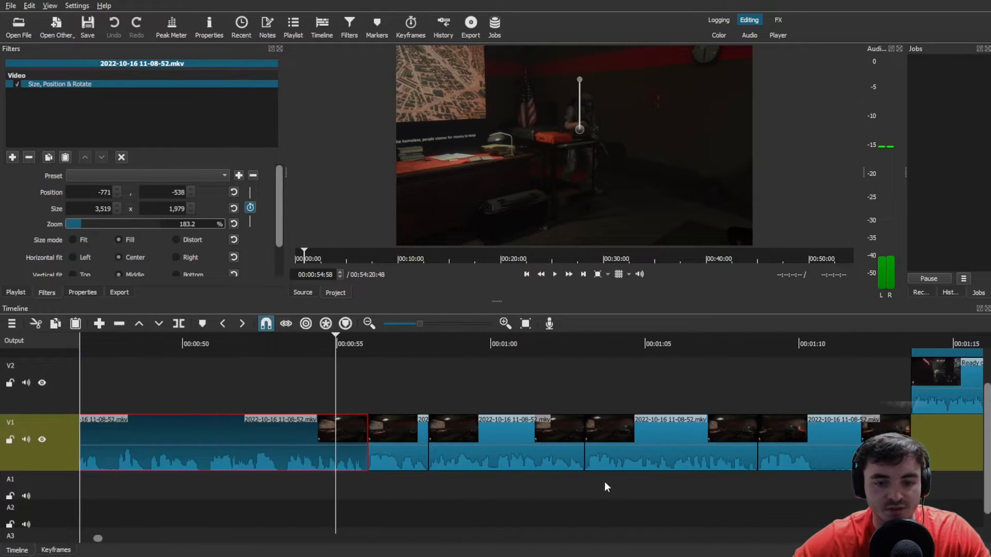
pyautogui.scroll(-2, 605, 482)
pyautogui.scroll(5, 608, 479)
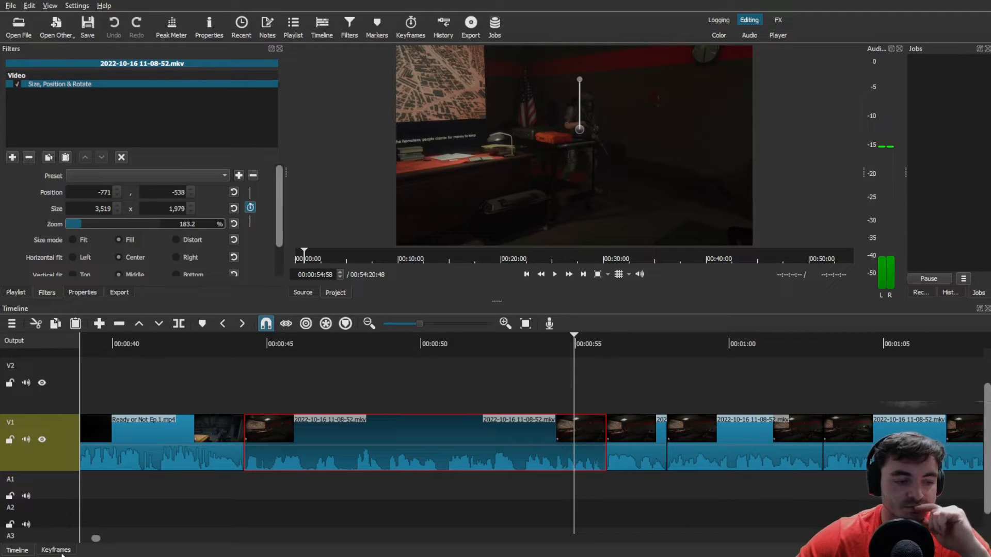
pyautogui.click(58, 550)
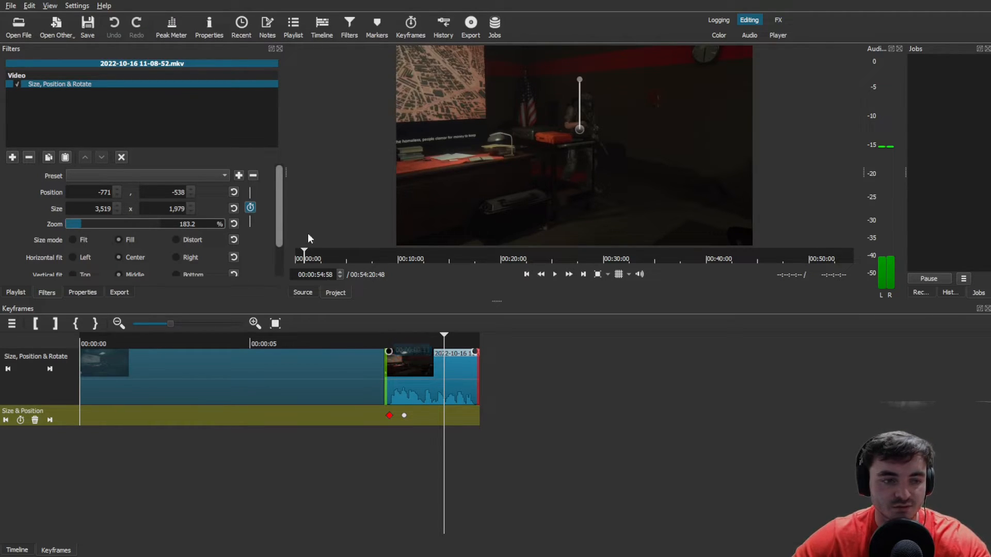
# Step: Examine the second keyframe, and replay the zoom-in from before the filter's start
pyautogui.moveTo(404, 336); pyautogui.dragTo(404, 336)
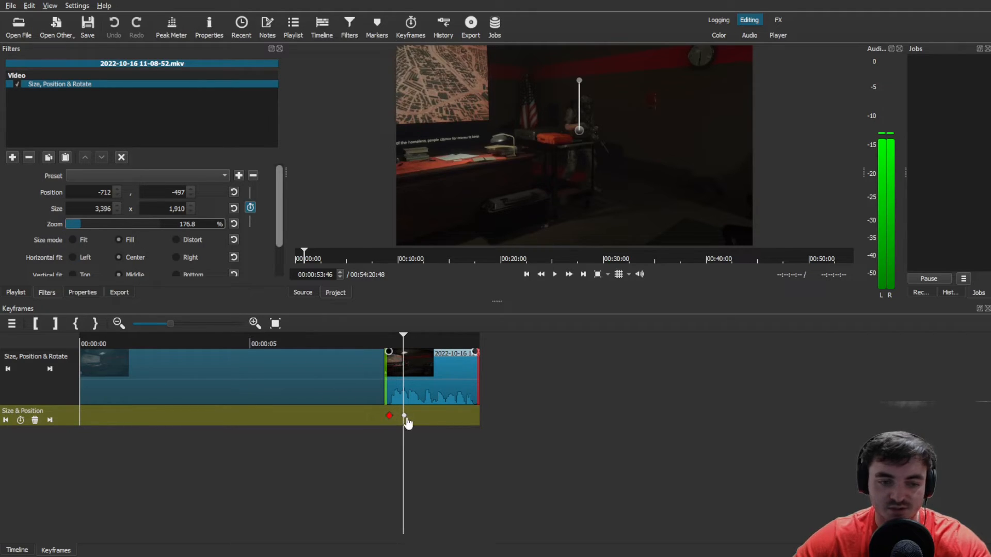
pyautogui.moveTo(405, 420)
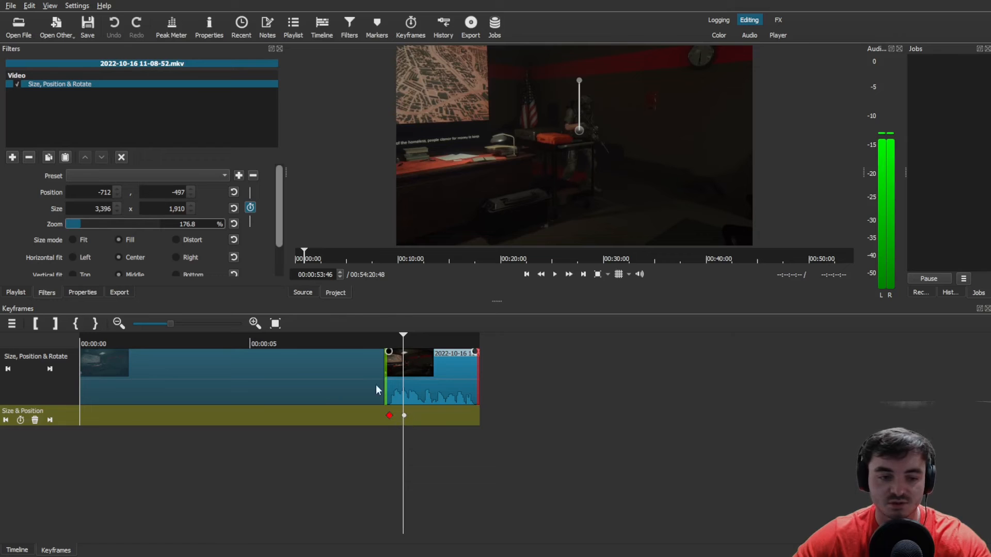
pyautogui.click(368, 342)
pyautogui.click(553, 275)
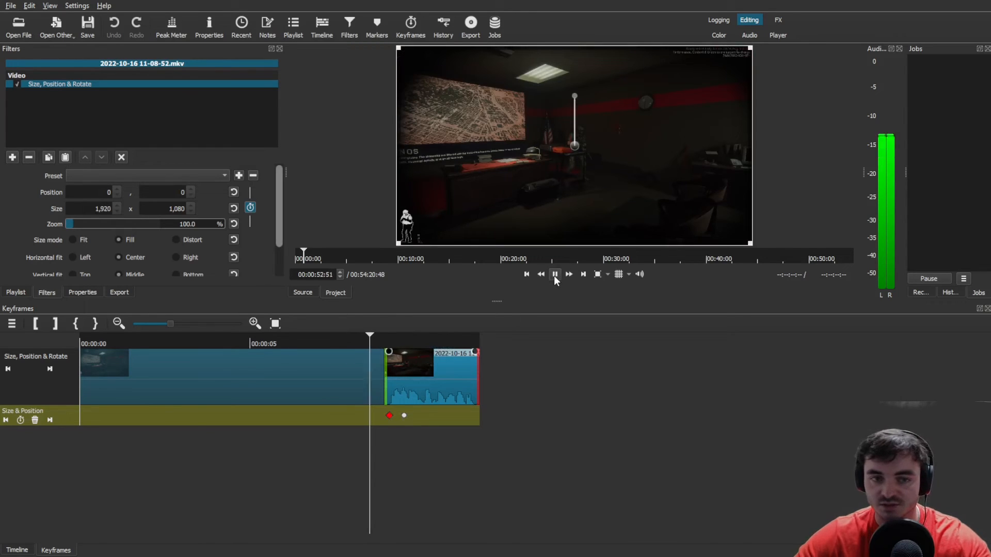
pyautogui.click(555, 278)
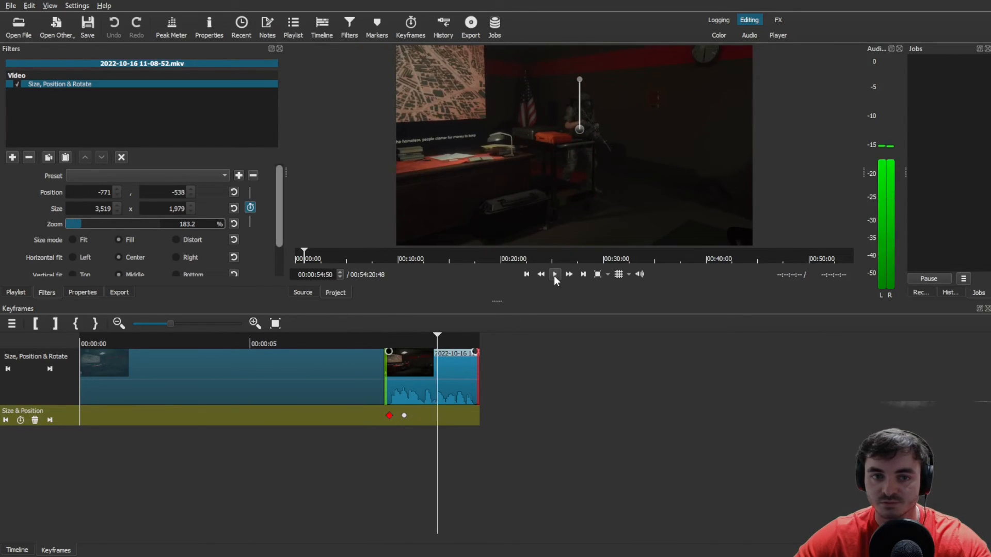